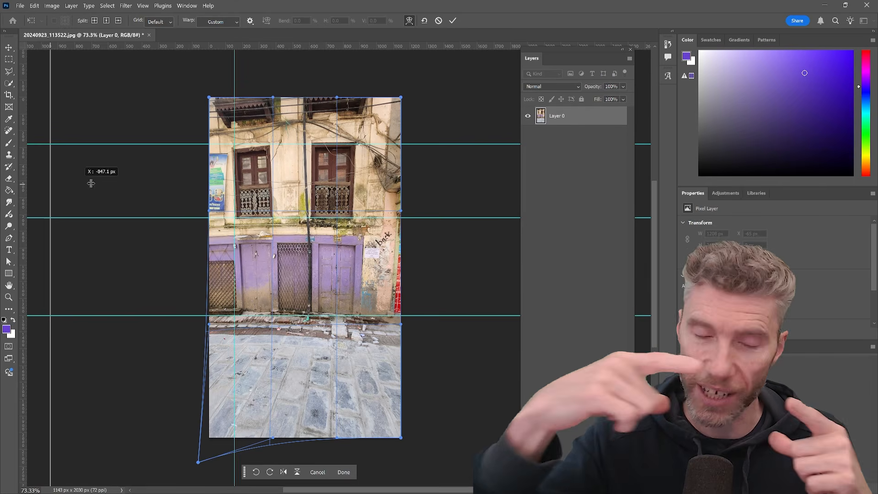
# - Drag the perspective warp handles to straighten the building facade in the photo
pyautogui.moveTo(275, 98); pyautogui.dragTo(275, 105)
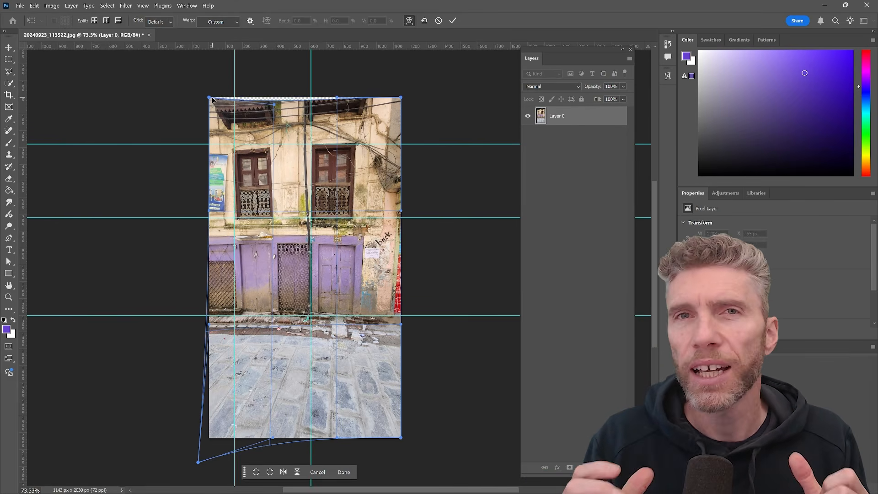
pyautogui.moveTo(209, 98); pyautogui.dragTo(214, 86)
pyautogui.moveTo(274, 105); pyautogui.dragTo(284, 107)
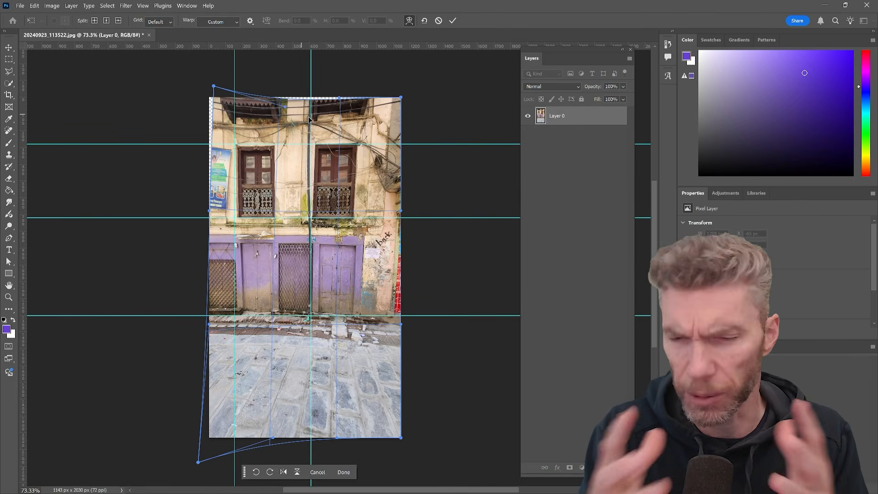
pyautogui.moveTo(337, 97); pyautogui.dragTo(327, 98)
pyautogui.moveTo(401, 97); pyautogui.dragTo(396, 98)
pyautogui.moveTo(402, 210); pyautogui.dragTo(398, 211)
pyautogui.moveTo(384, 305); pyautogui.dragTo(386, 298)
pyautogui.moveTo(401, 437); pyautogui.dragTo(413, 439)
pyautogui.moveTo(209, 324); pyautogui.dragTo(202, 325)
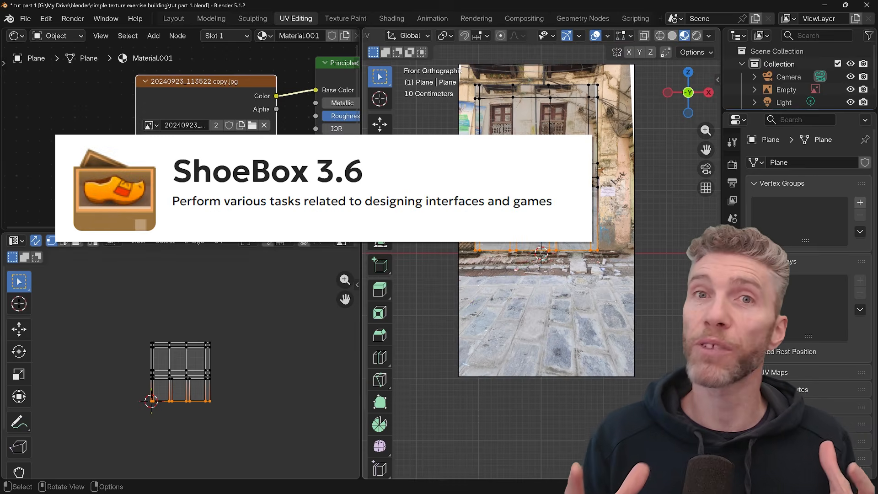
# - Unwrap the plane with Project from View and scale its UVs down over the image
pyautogui.click(688, 36)
pyautogui.press('u')
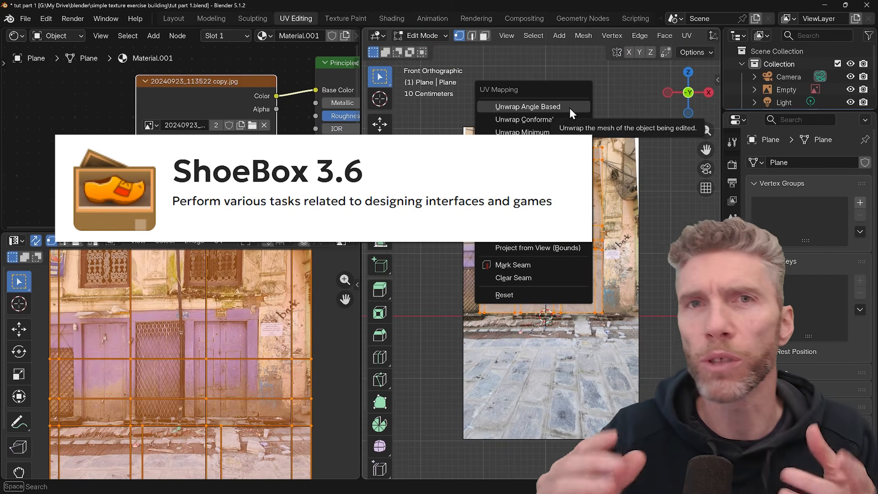
pyautogui.click(508, 238)
pyautogui.press('s')
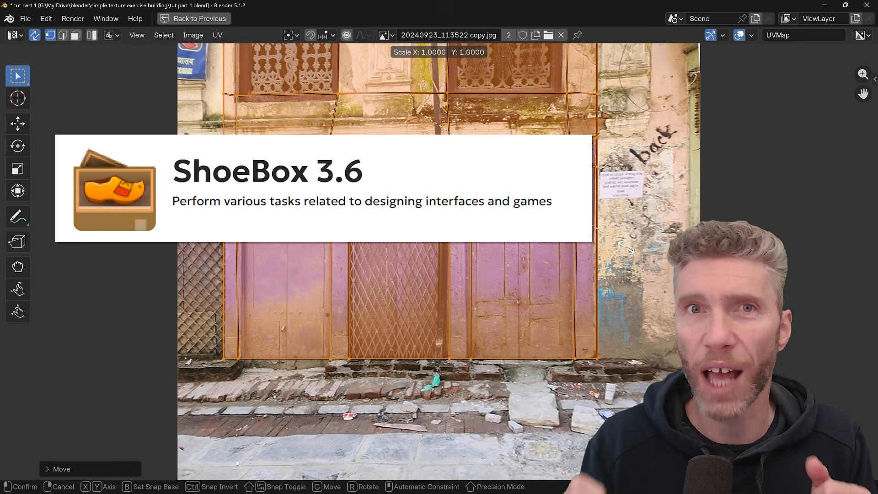
pyautogui.click(624, 247)
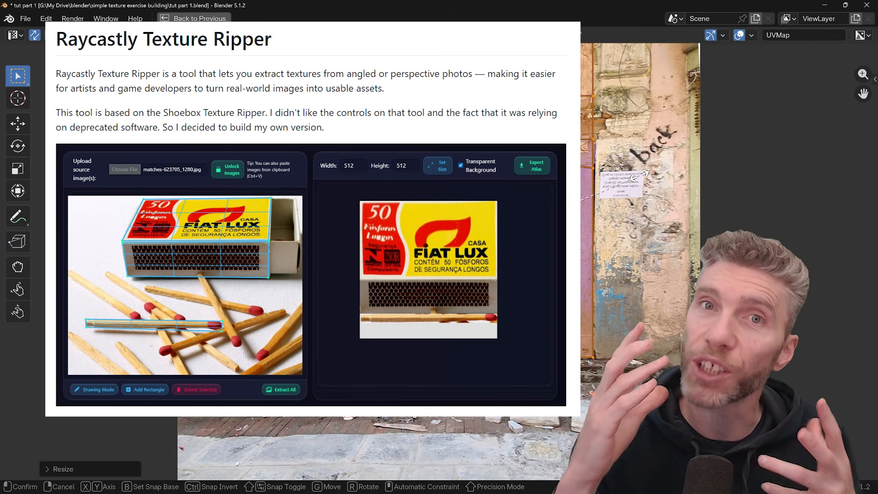
# - Move and scale the UV island to fit the facade section of the texture
pyautogui.moveTo(608, 151); pyautogui.dragTo(609, 231, button='middle')
pyautogui.press('s')
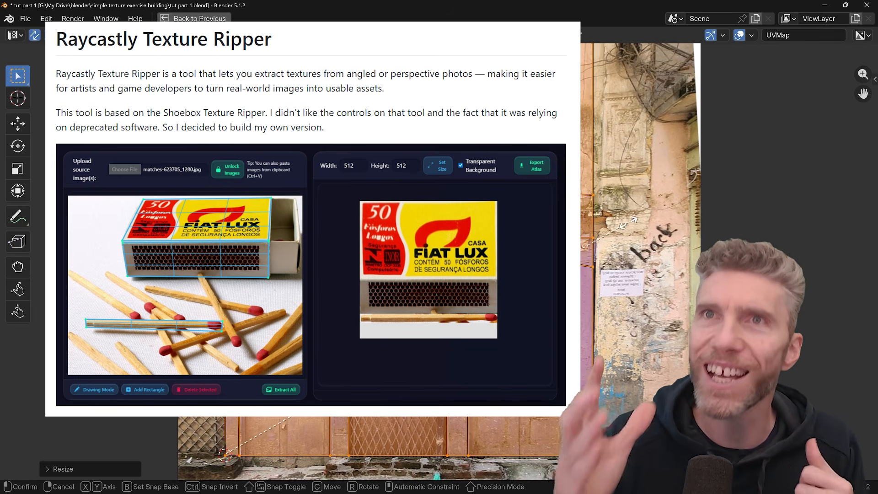
pyautogui.press('g')
pyautogui.press('Escape')
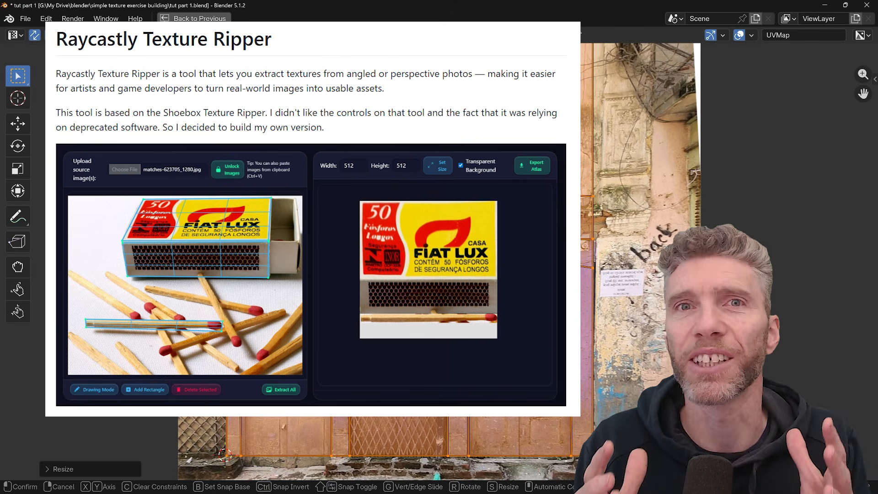
pyautogui.moveTo(635, 137); pyautogui.dragTo(626, 238, button='middle')
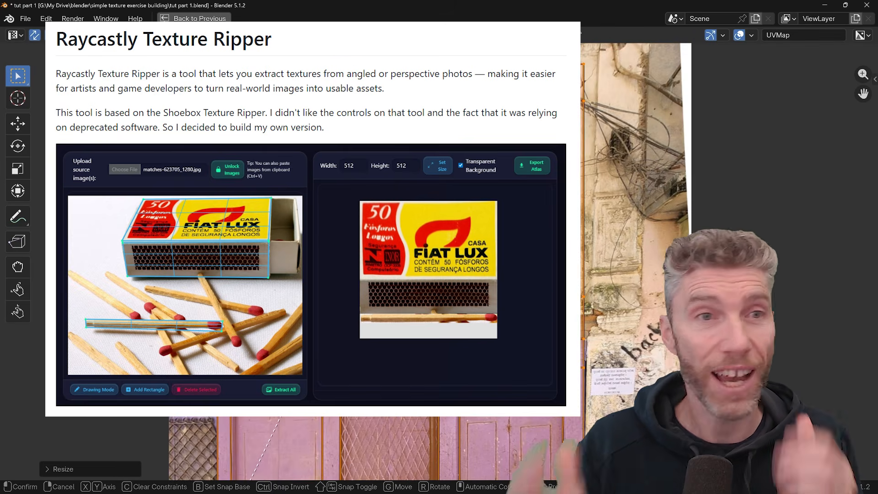
pyautogui.hotkey('ctrl', 'space')
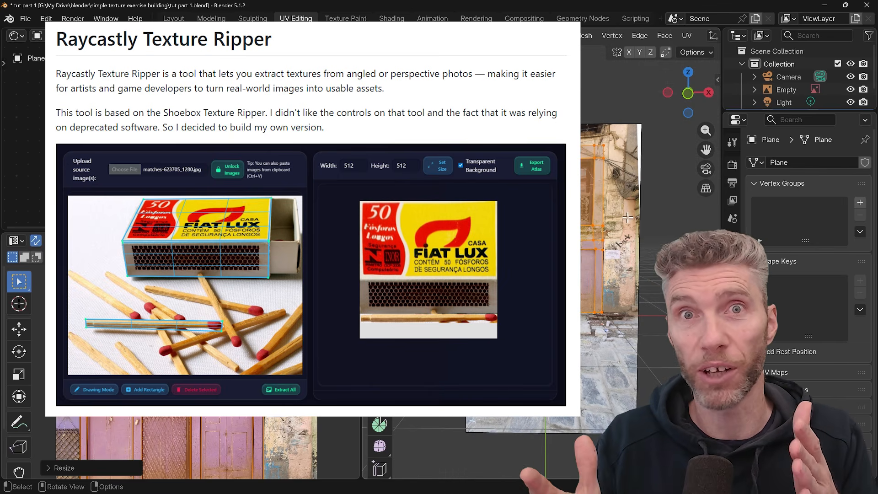
pyautogui.click(851, 90)
pyautogui.moveTo(663, 310); pyautogui.dragTo(629, 314, button='middle')
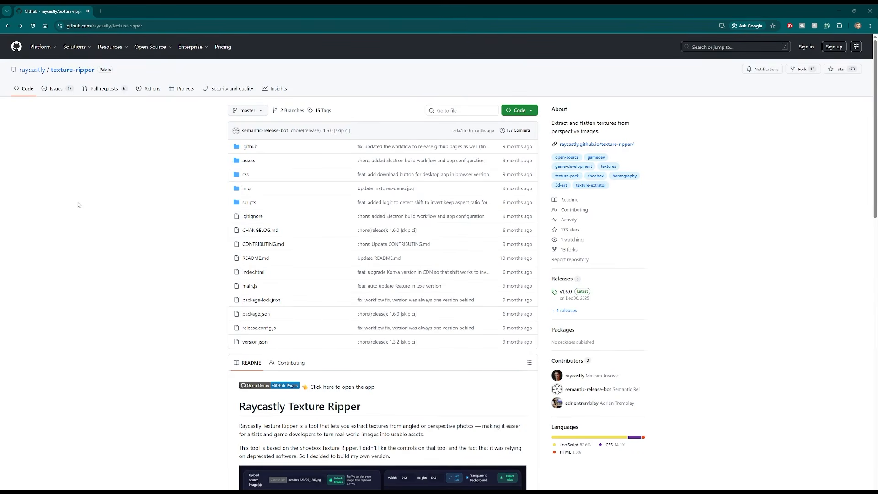
# - Open the Raycastly Texture Ripper web app from the texture-ripper GitHub repository's README
pyautogui.click(530, 112)
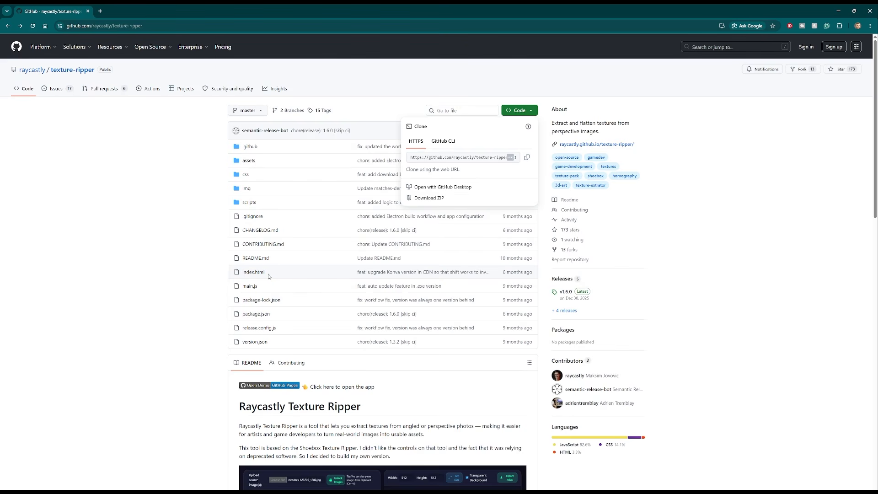
pyautogui.scroll(-2, 269, 276)
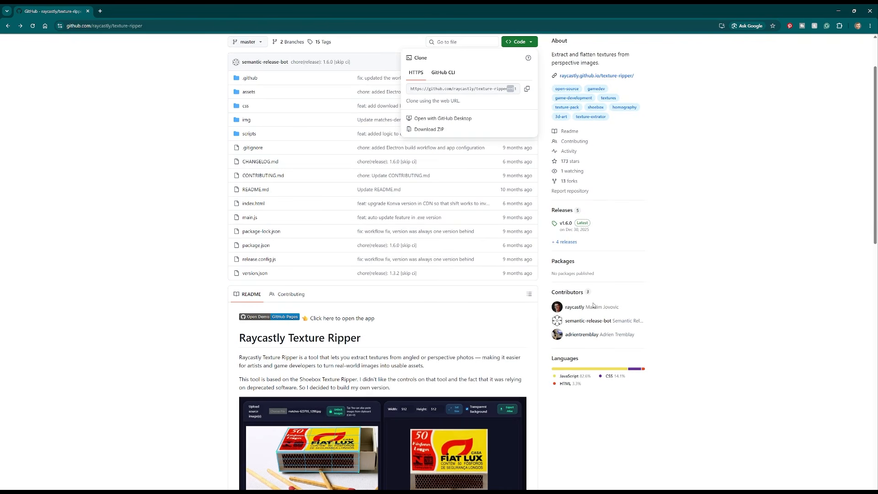
pyautogui.scroll(-1, 498, 314)
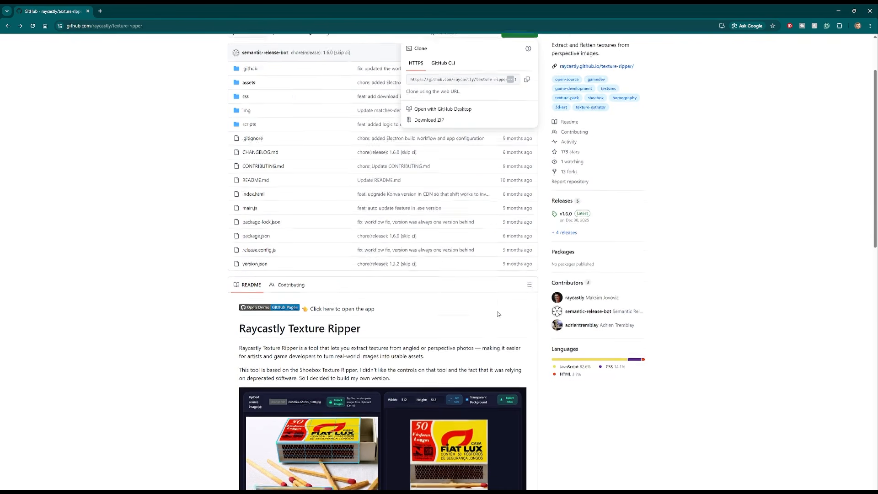
pyautogui.scroll(-5, 498, 314)
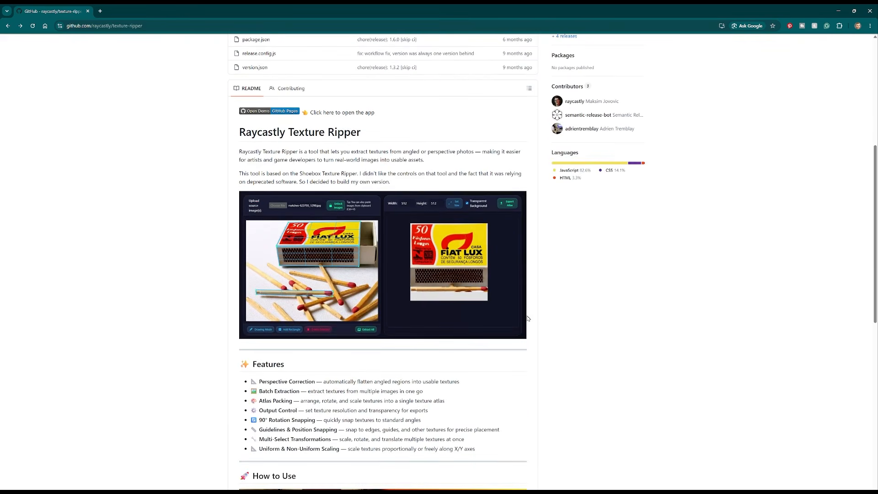
pyautogui.scroll(-6, 528, 319)
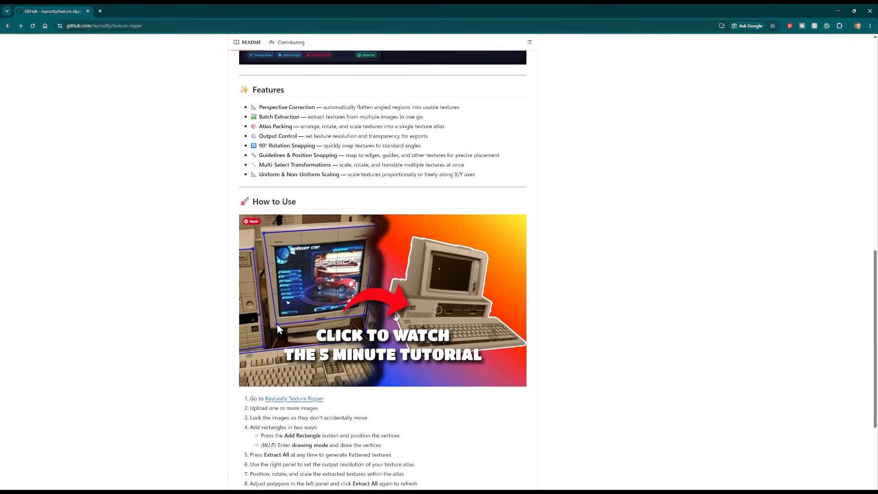
pyautogui.scroll(-2, 366, 320)
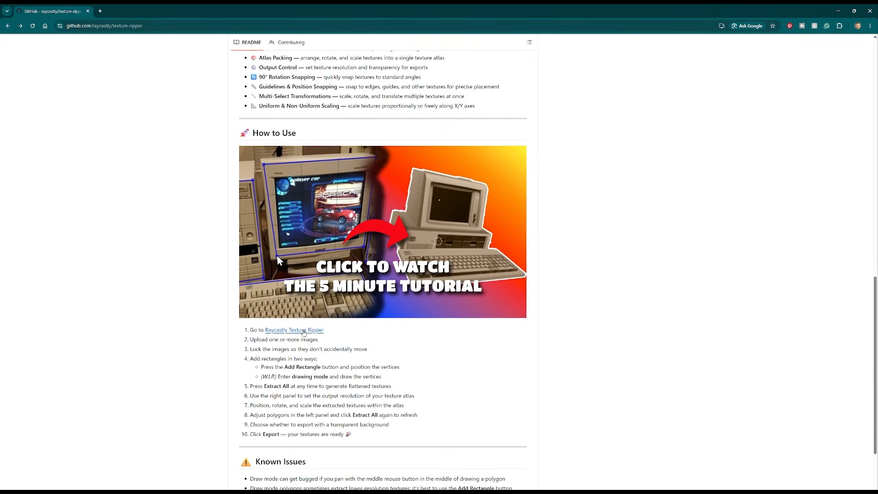
pyautogui.click(286, 331)
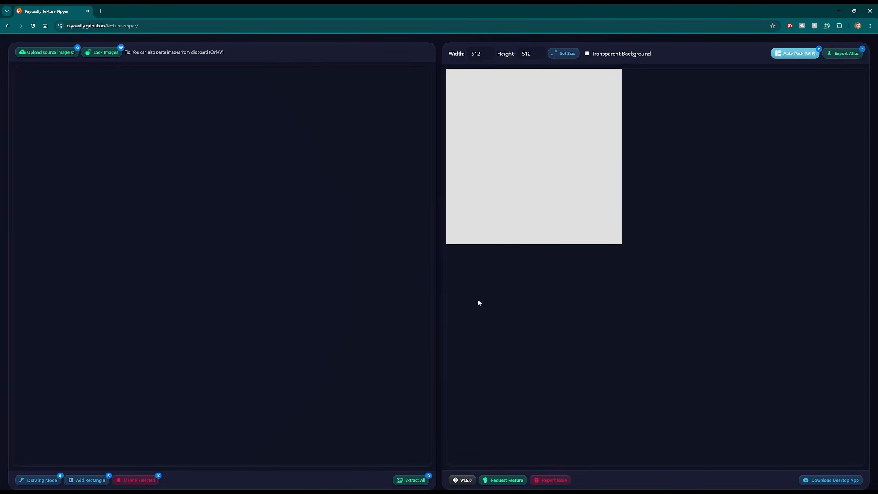
# - Load the photo 20230808_133432 (1) from Downloads into the source image panel
pyautogui.moveTo(257, 490); pyautogui.dragTo(535, 79)
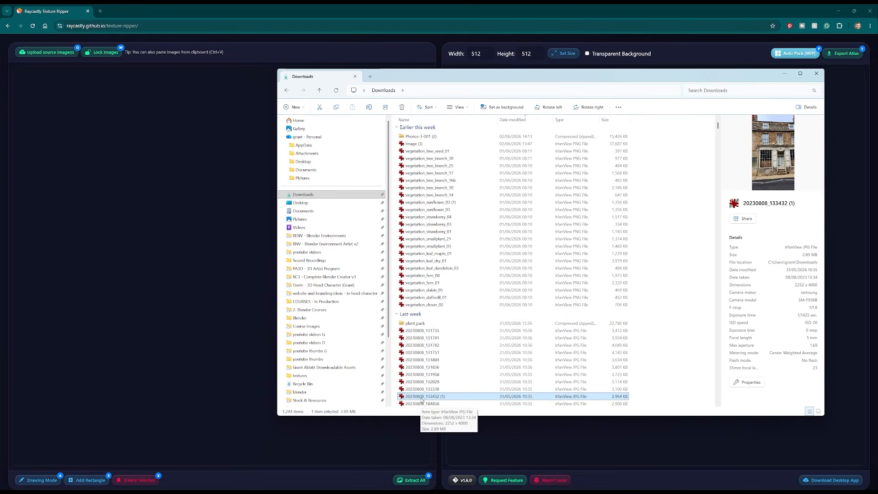
pyautogui.moveTo(421, 398); pyautogui.dragTo(153, 317)
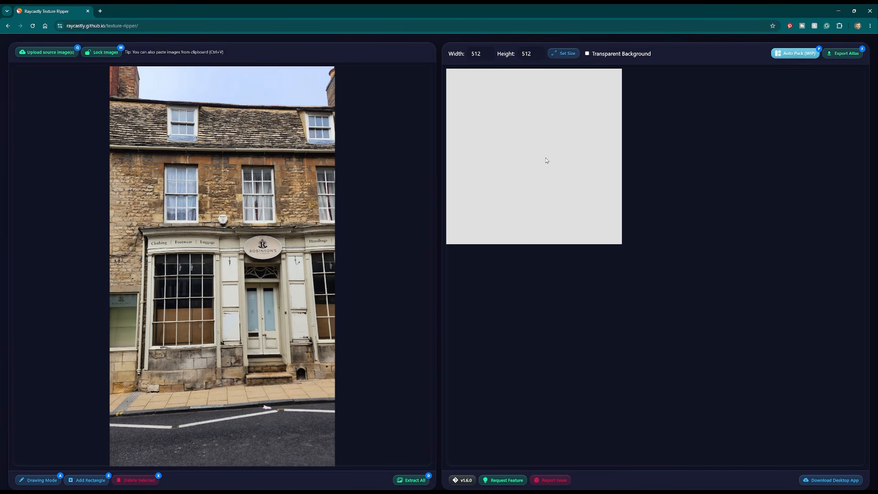
# - Set the atlas width and height to 1024
pyautogui.doubleClick(476, 53)
pyautogui.write('1024')
pyautogui.click(519, 54)
pyautogui.doubleClick(519, 54)
pyautogui.write('1024')
pyautogui.press('Tab')
# - Add a rectangle and fit its corners around the Clothing, Footwear, Luggage shop window
pyautogui.click(90, 480)
pyautogui.scroll(4, 219, 303)
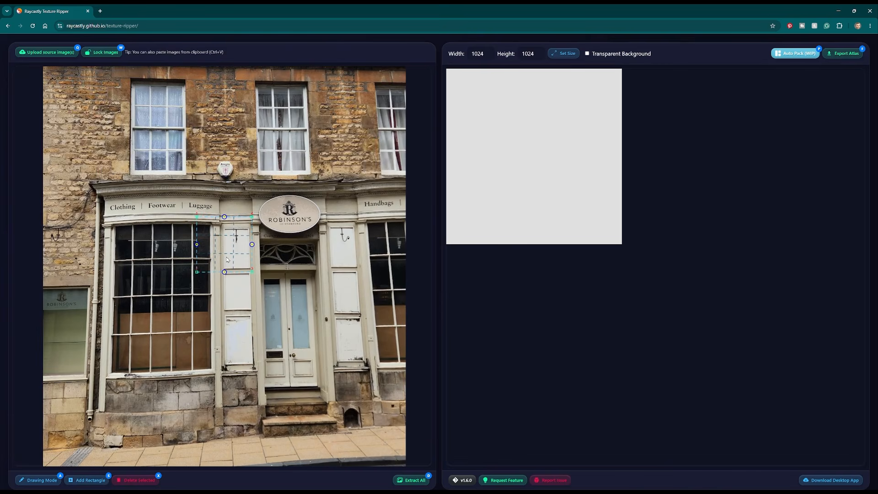
pyautogui.scroll(3, 227, 259)
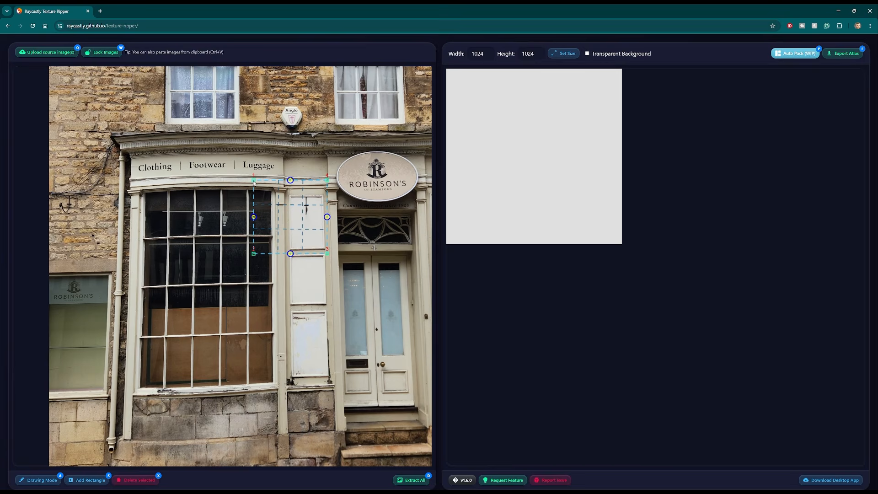
pyautogui.moveTo(253, 180); pyautogui.dragTo(120, 137)
pyautogui.moveTo(252, 254); pyautogui.dragTo(108, 457)
pyautogui.scroll(-1, 157, 399)
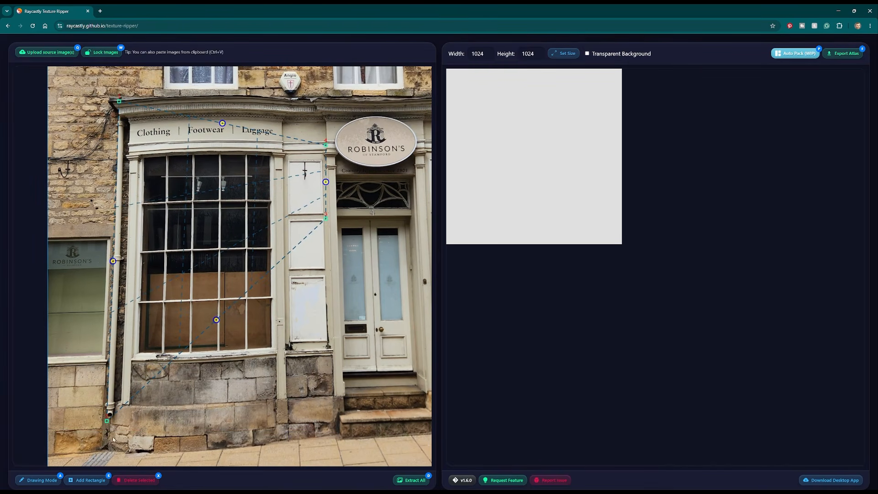
pyautogui.moveTo(108, 422); pyautogui.dragTo(107, 442)
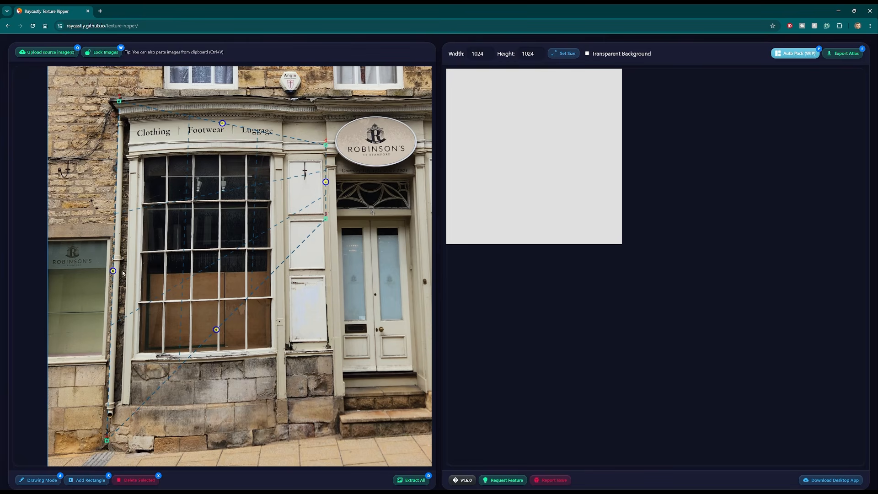
pyautogui.moveTo(326, 224); pyautogui.dragTo(289, 435)
pyautogui.moveTo(329, 151); pyautogui.dragTo(283, 103)
pyautogui.scroll(-5, 316, 290)
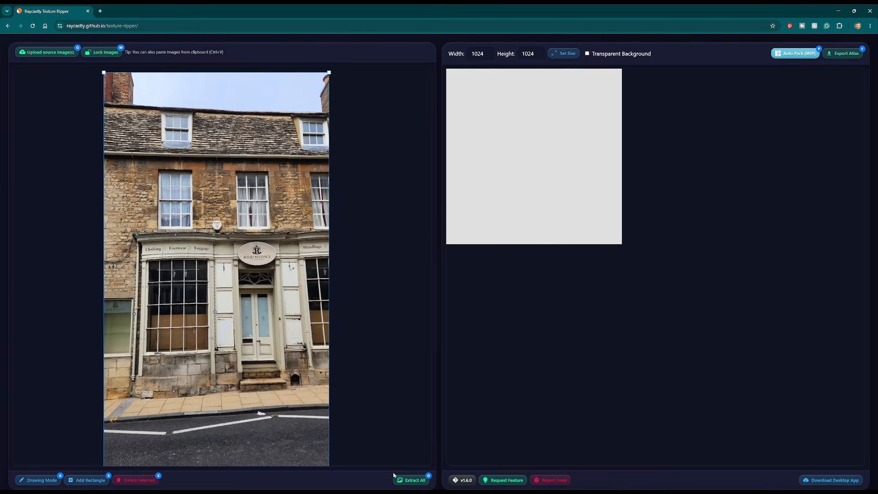
# - Extract all textures and move the flattened shop window into the atlas
pyautogui.click(411, 480)
pyautogui.scroll(-5, 653, 300)
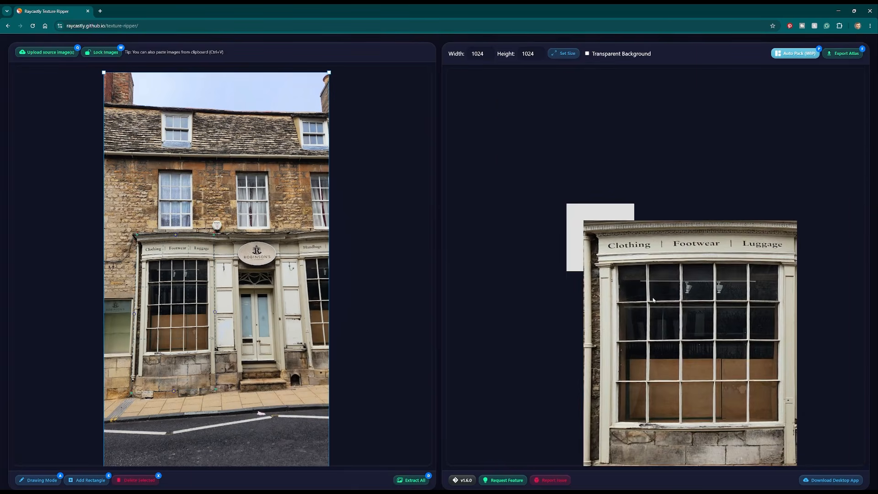
pyautogui.moveTo(690, 321); pyautogui.dragTo(622, 218, button='middle')
pyautogui.click(623, 217)
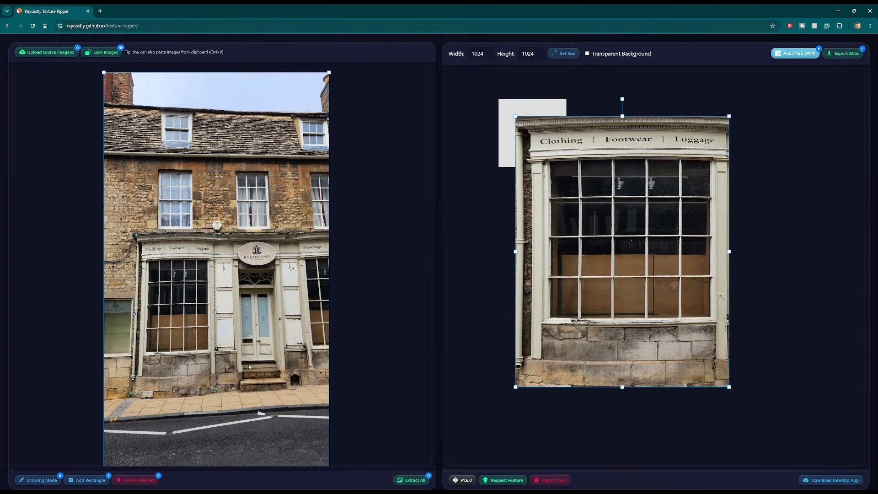
# - Lower the rectangle's bottom edge midpoint to the pavement line and extract again
pyautogui.scroll(6, 231, 328)
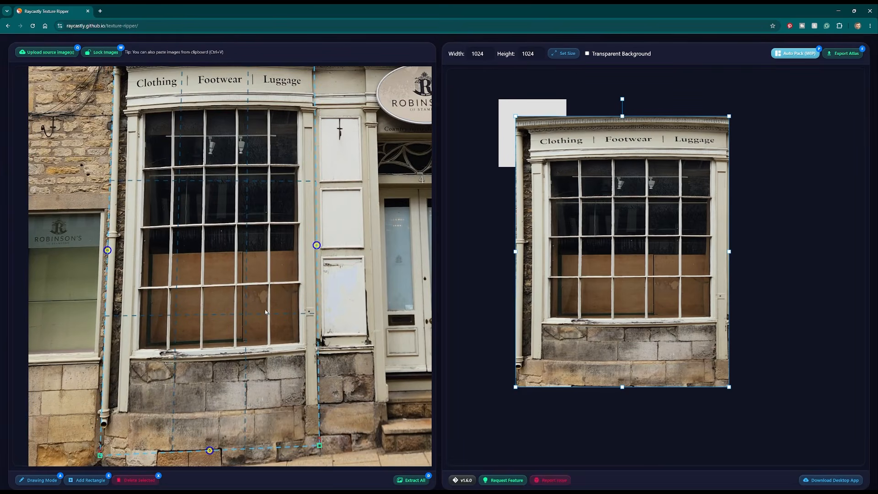
pyautogui.moveTo(225, 434); pyautogui.dragTo(228, 388, button='middle')
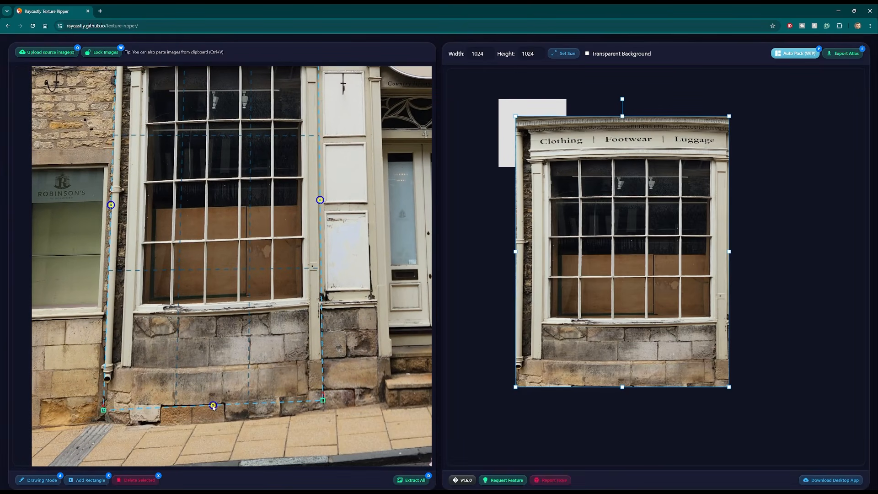
pyautogui.moveTo(214, 408); pyautogui.dragTo(213, 422)
pyautogui.scroll(-2, 235, 280)
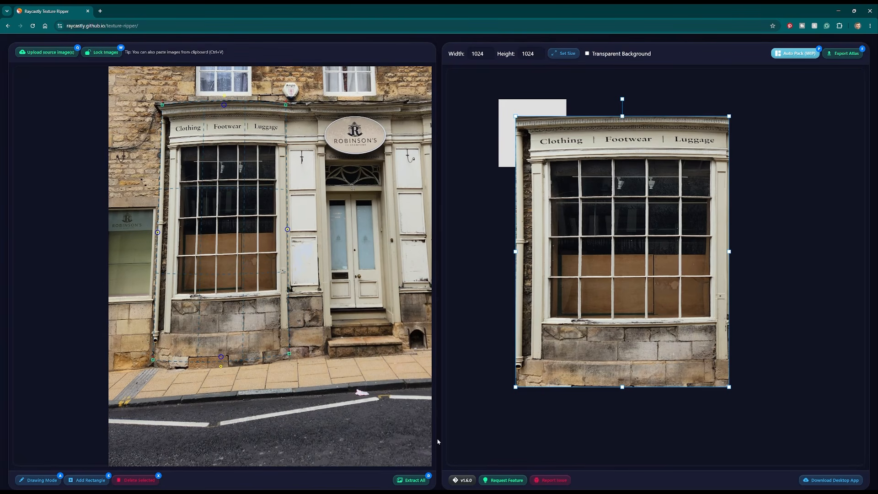
pyautogui.click(411, 480)
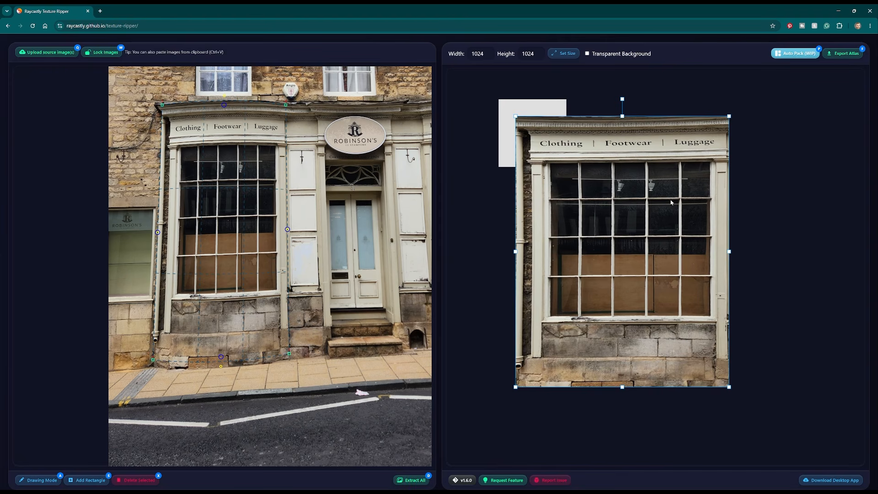
# - Nudge the rectangle's top-right corner up to the cornice and re-extract the texture
pyautogui.scroll(5, 248, 130)
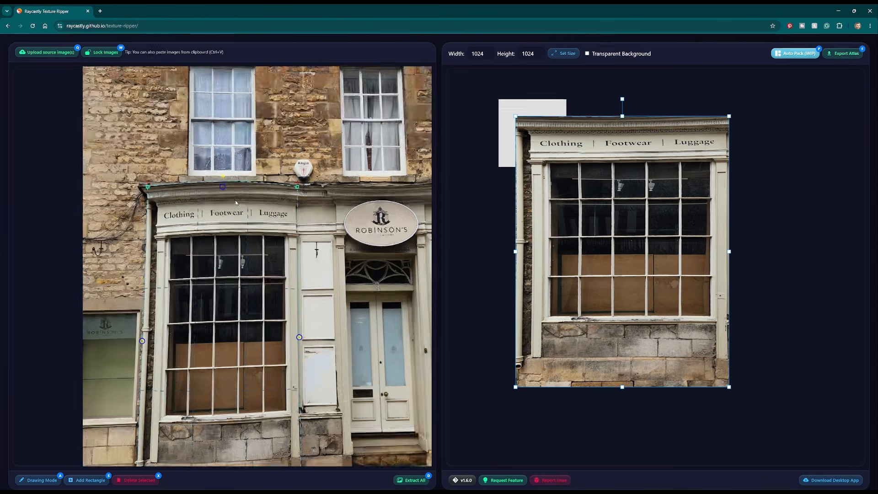
pyautogui.moveTo(369, 177); pyautogui.dragTo(369, 172)
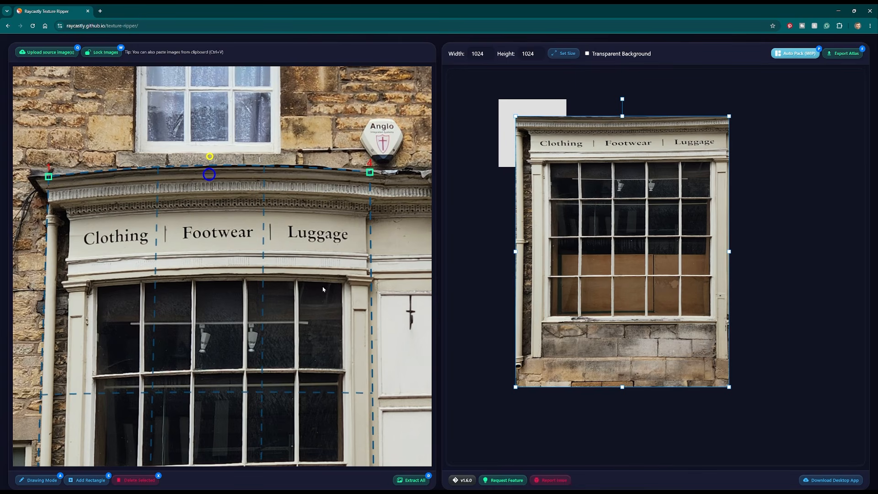
pyautogui.click(412, 480)
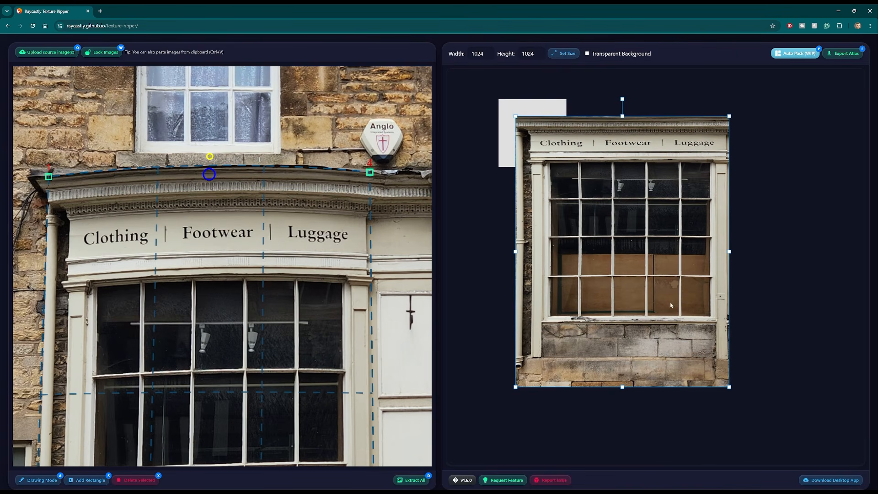
# - Scale the extracted window texture down to fit inside the atlas
pyautogui.moveTo(730, 388); pyautogui.dragTo(548, 176)
pyautogui.scroll(5, 604, 314)
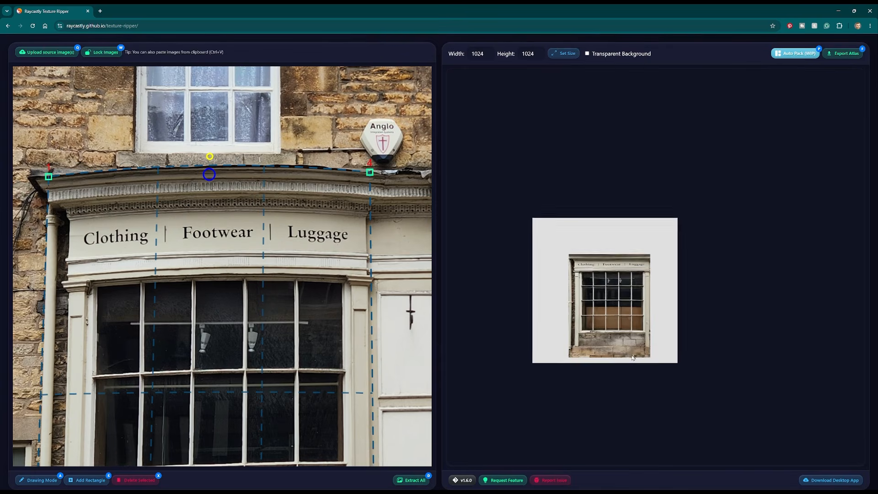
# - Shrink the shop window texture further, keeping it in the atlas's top-left corner
pyautogui.moveTo(598, 294); pyautogui.dragTo(551, 248)
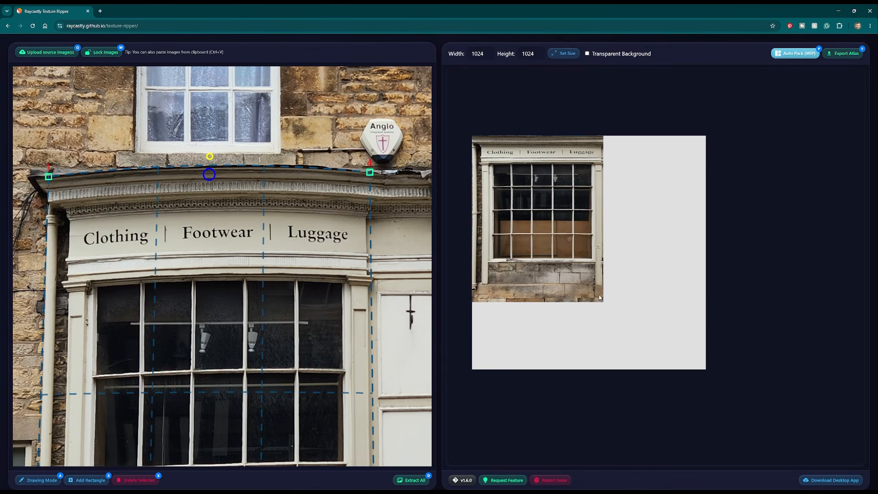
pyautogui.moveTo(599, 297); pyautogui.dragTo(580, 273)
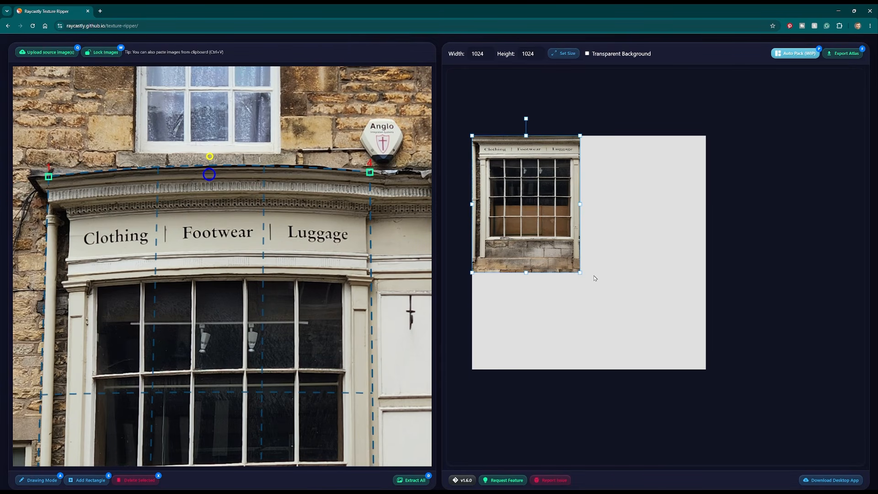
# - Add a new rectangle and fit its four corners to the frame of the upper-floor sash window
pyautogui.scroll(-5, 216, 176)
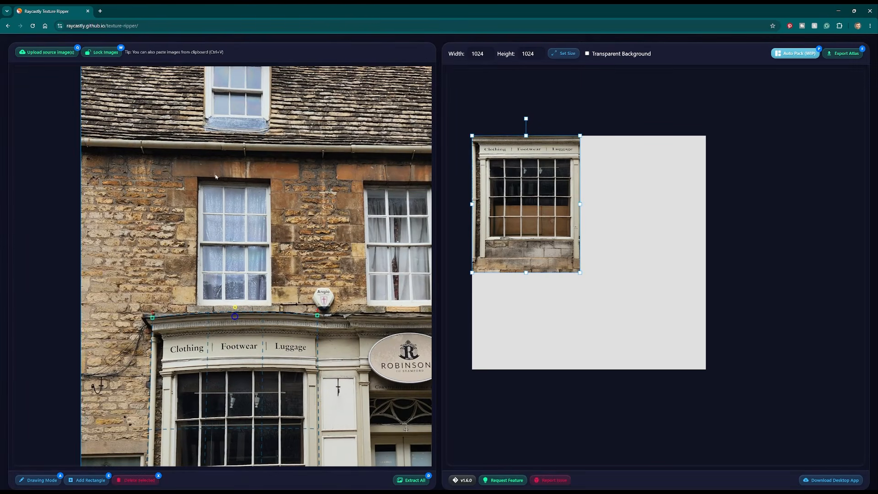
pyautogui.click(88, 480)
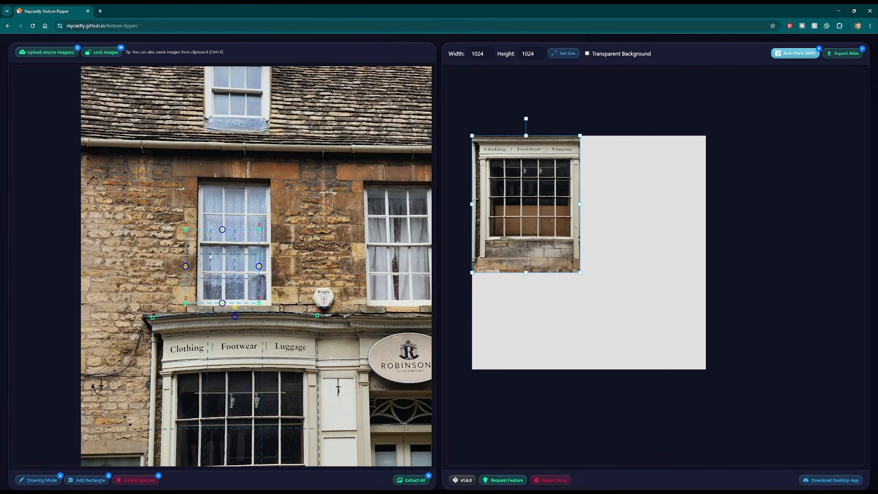
pyautogui.scroll(5, 176, 213)
pyautogui.moveTo(165, 210); pyautogui.dragTo(190, 116)
pyautogui.moveTo(165, 354); pyautogui.dragTo(185, 359)
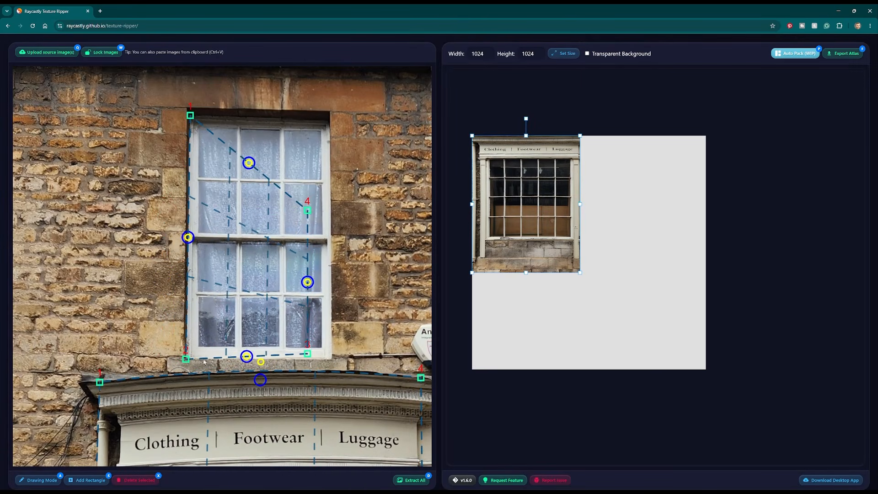
pyautogui.moveTo(307, 354); pyautogui.dragTo(332, 359)
pyautogui.moveTo(308, 210); pyautogui.dragTo(328, 120)
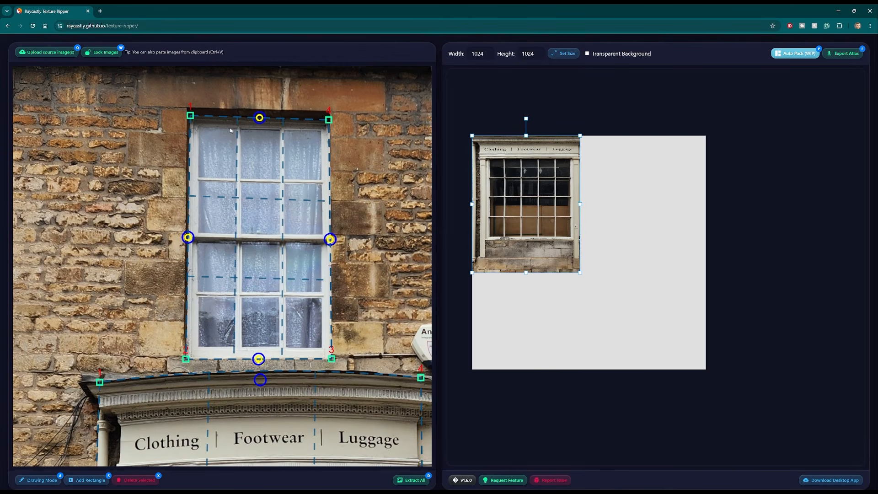
# - Extract all textures, then move the sash window texture beside the shop window and scale it down
pyautogui.click(414, 480)
pyautogui.scroll(-3, 679, 290)
pyautogui.scroll(-4, 678, 290)
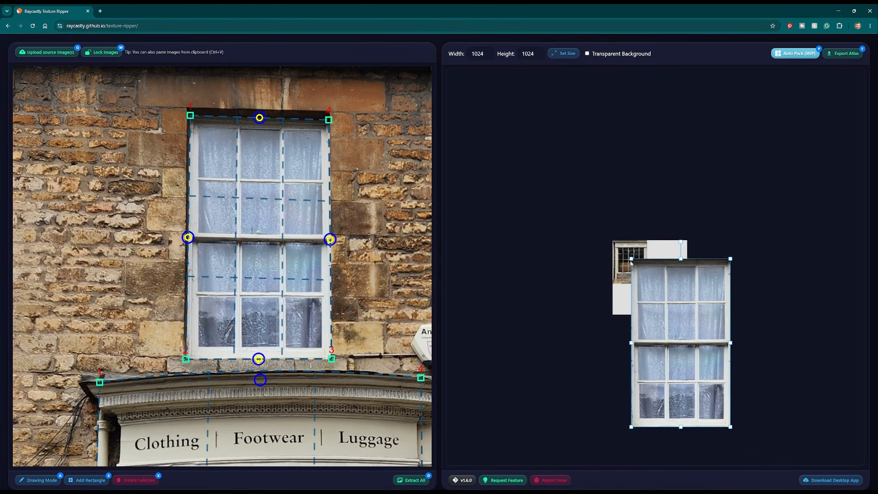
pyautogui.moveTo(631, 259); pyautogui.dragTo(673, 294)
pyautogui.scroll(6, 674, 297)
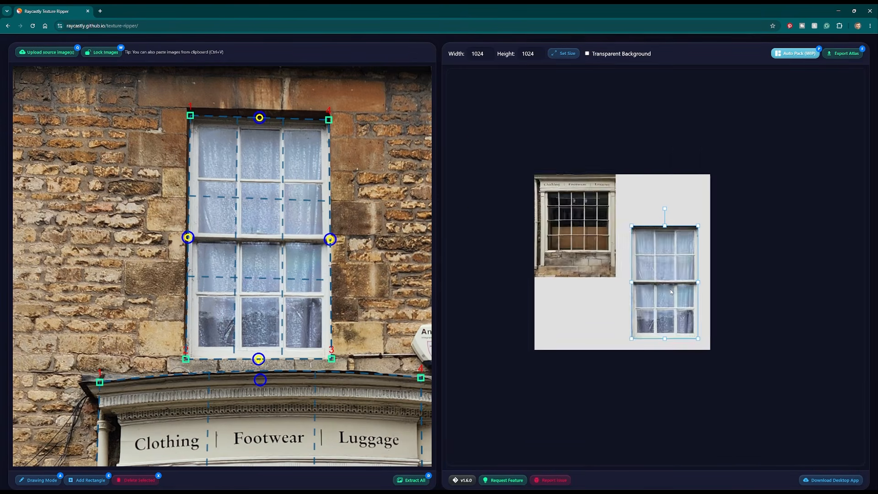
pyautogui.moveTo(609, 187); pyautogui.dragTo(619, 164)
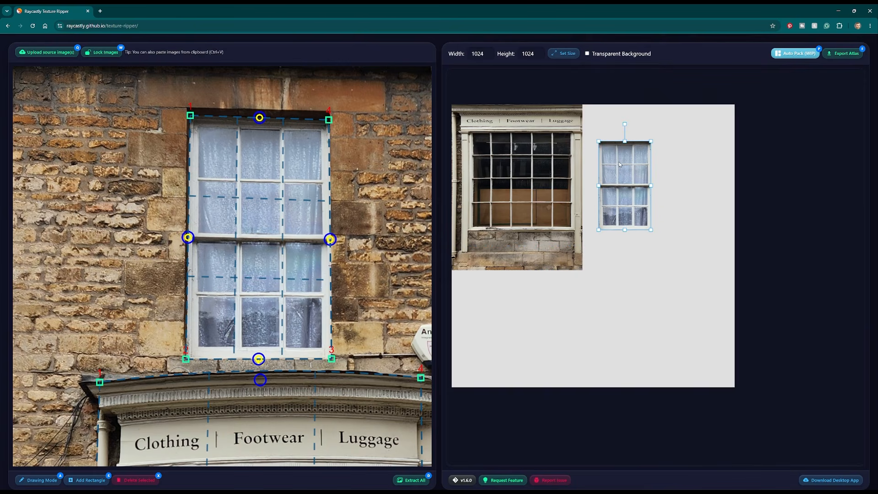
# - Add a rectangle around the stone roof tiles between the dormers and extract all textures
pyautogui.scroll(-5, 234, 302)
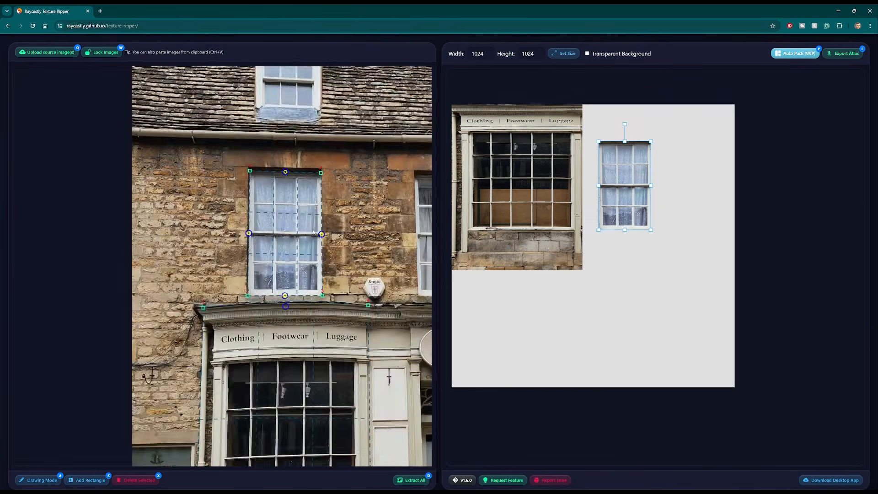
pyautogui.scroll(3, 170, 207)
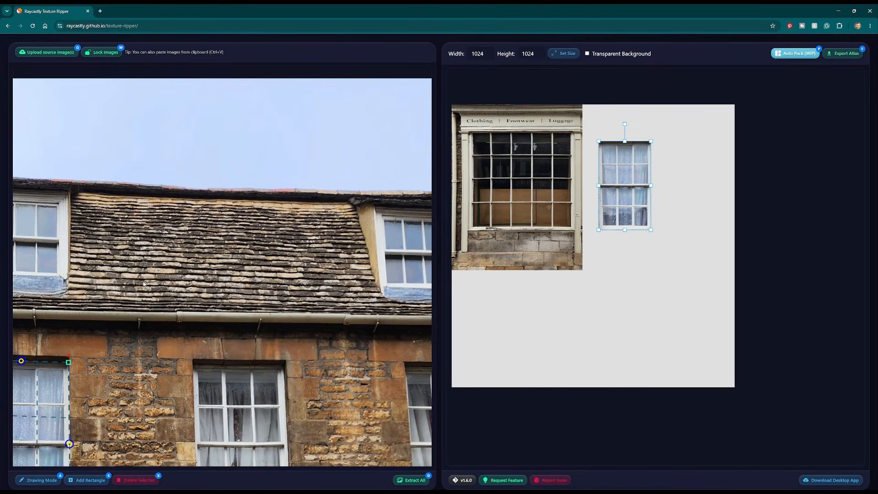
pyautogui.click(90, 480)
pyautogui.moveTo(173, 218); pyautogui.dragTo(94, 196)
pyautogui.moveTo(272, 217); pyautogui.dragTo(322, 204)
pyautogui.moveTo(272, 315); pyautogui.dragTo(345, 304)
pyautogui.moveTo(174, 316); pyautogui.dragTo(91, 299)
pyautogui.click(410, 479)
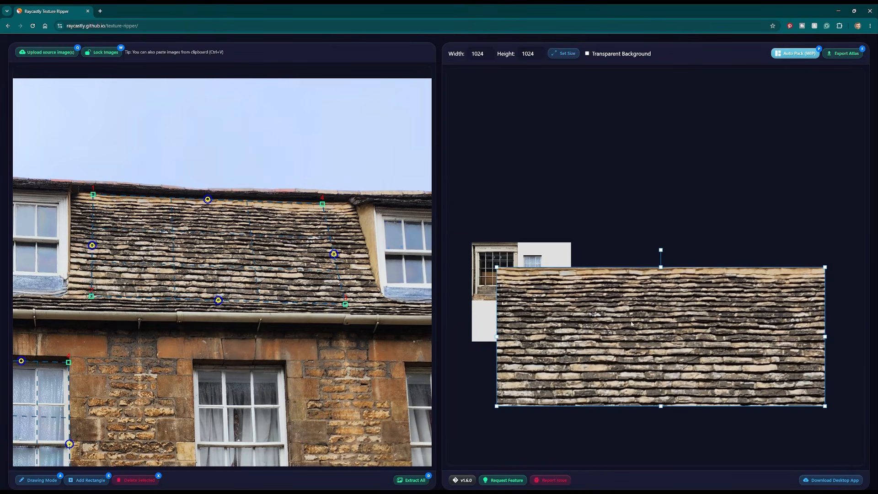
# - Resize and reposition the roof texture in the atlas, then auto-pack all textures
pyautogui.moveTo(497, 271); pyautogui.dragTo(501, 318)
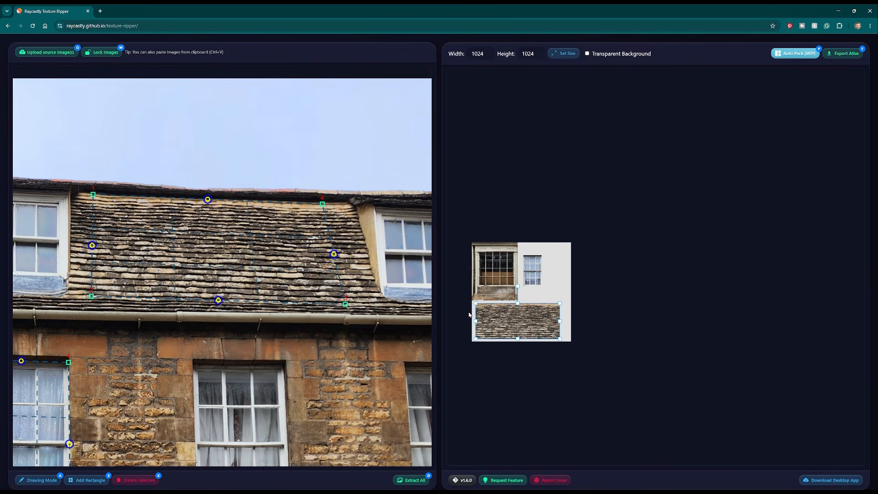
pyautogui.scroll(-6, 233, 399)
pyautogui.moveTo(232, 399); pyautogui.dragTo(232, 162, button='middle')
pyautogui.scroll(7, 545, 316)
pyautogui.moveTo(534, 284); pyautogui.dragTo(658, 282, button='middle')
pyautogui.scroll(3, 636, 295)
pyautogui.moveTo(471, 108); pyautogui.dragTo(767, 428)
pyautogui.click(800, 54)
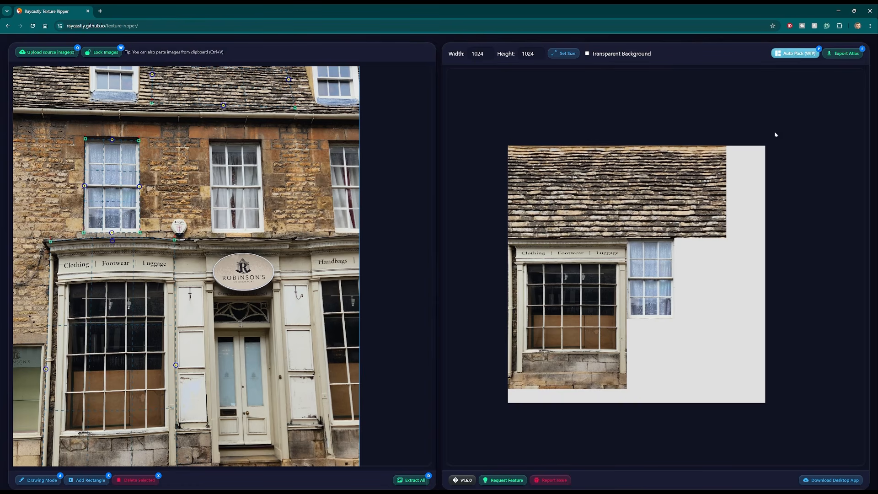
# - Export the atlas and open the downloaded atlas image from Downloads to inspect it
pyautogui.click(844, 53)
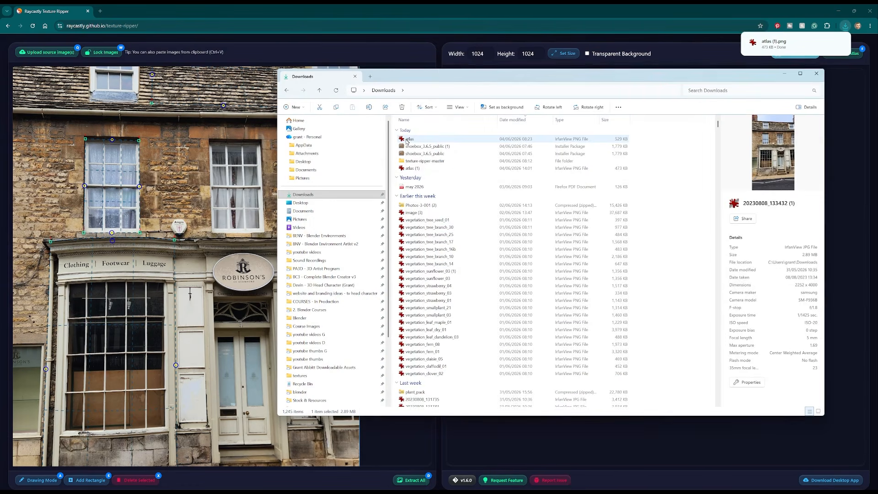
pyautogui.click(408, 140)
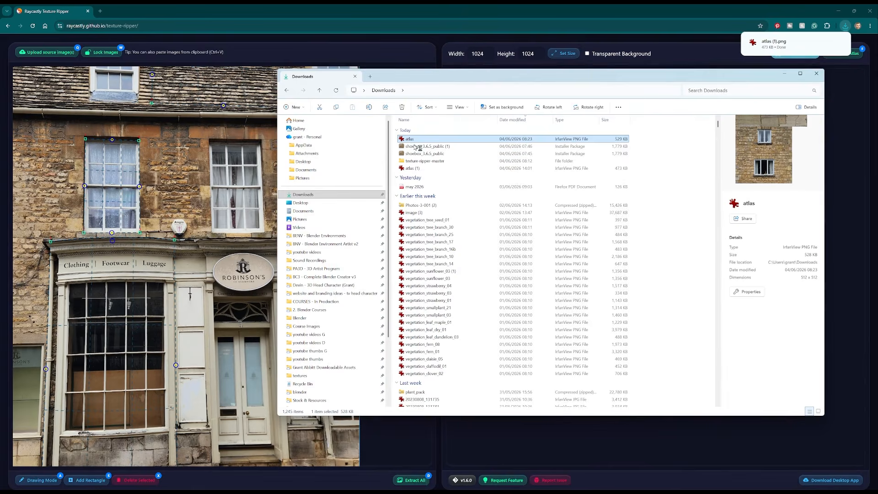
pyautogui.moveTo(454, 167); pyautogui.dragTo(442, 148)
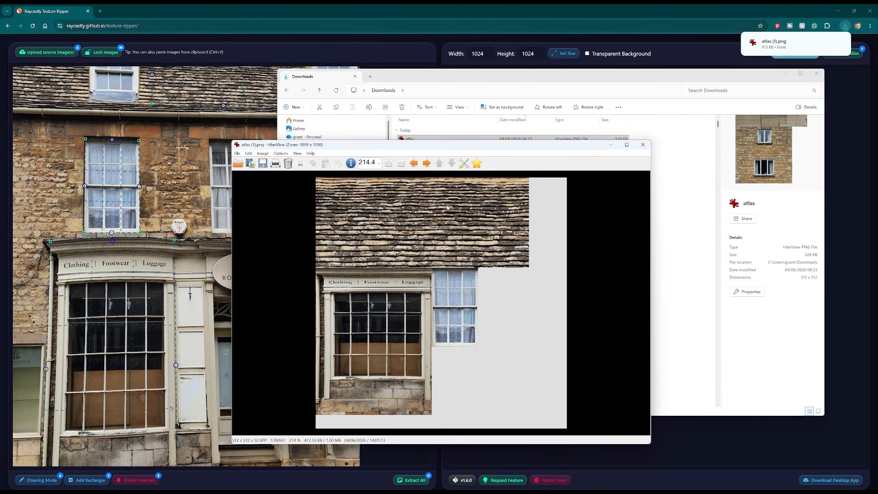
pyautogui.click(506, 14)
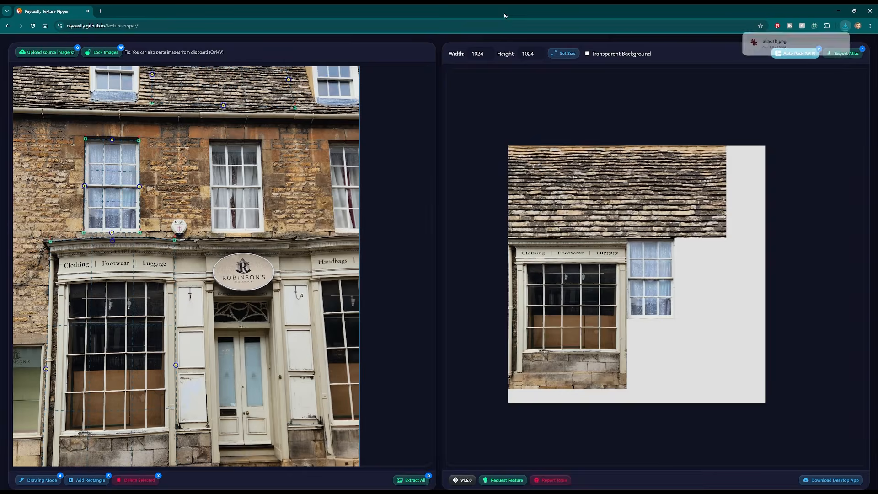
# - Enable the transparent background for the atlas
pyautogui.click(587, 54)
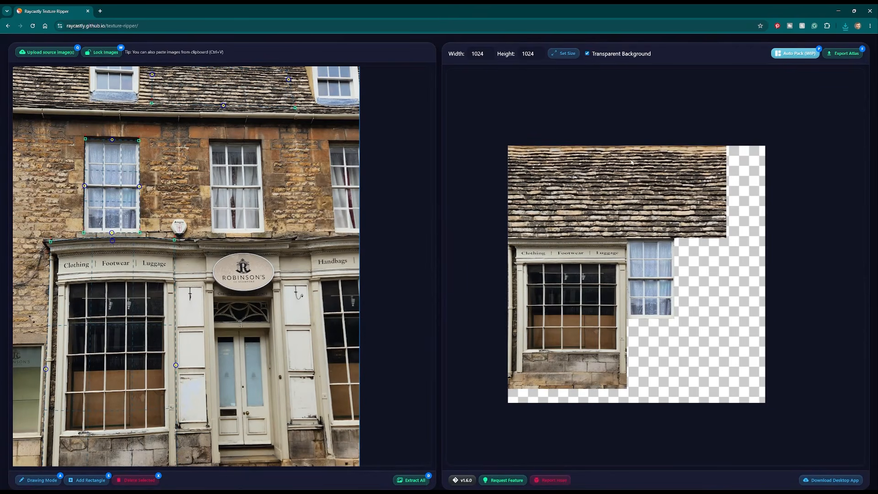